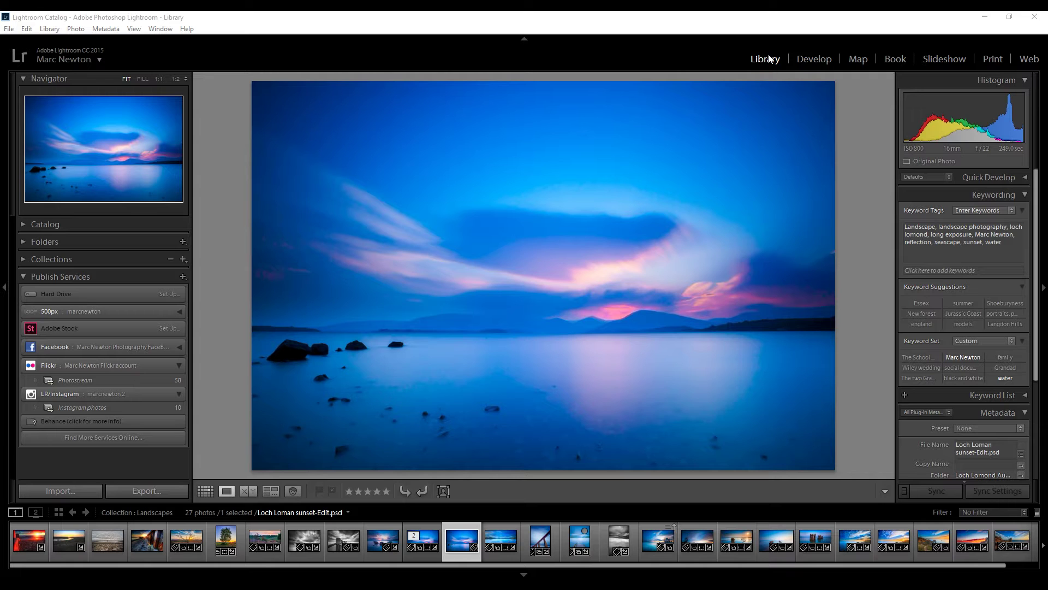
Open the Import dialog, which is set to copy photos as DNG to Local Disk (D:).
left_click(57, 490)
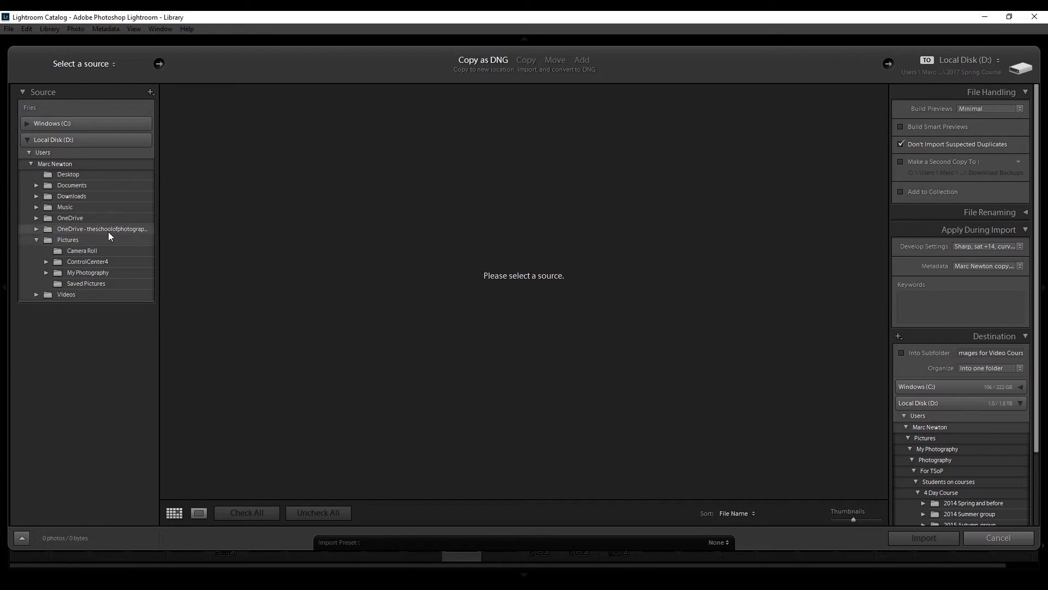
Pick Documents > photography > Images to process > Tenerife 10.1.2017 as the import source.
left_click(36, 186)
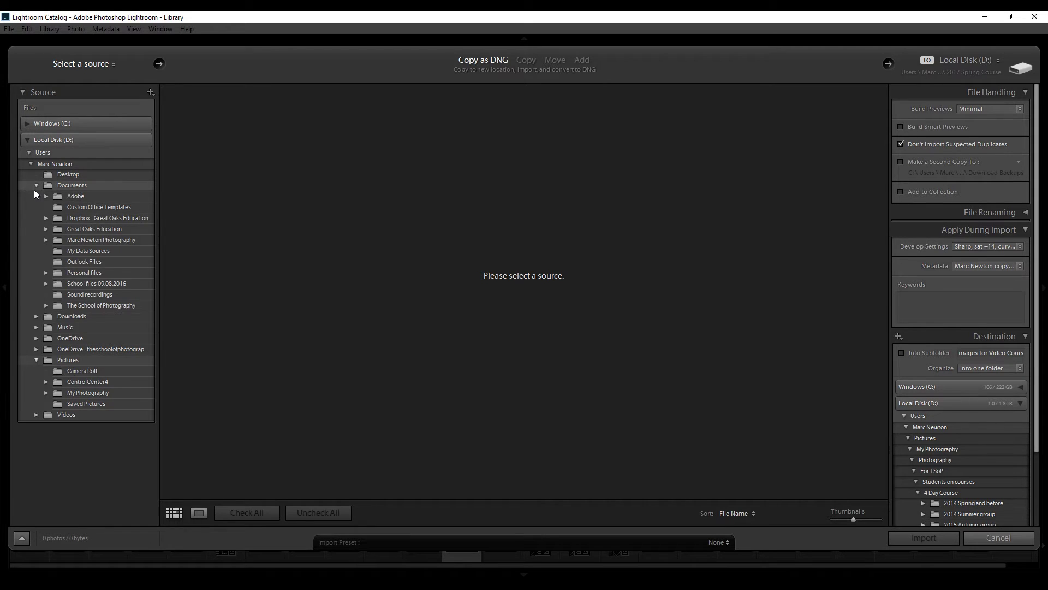
left_click(45, 240)
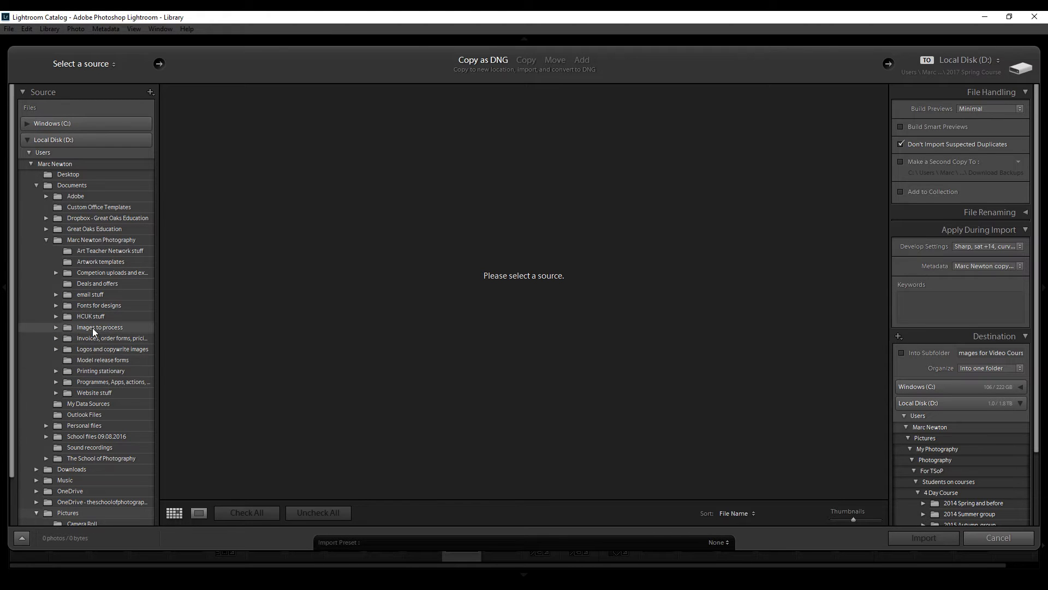
left_click(55, 327)
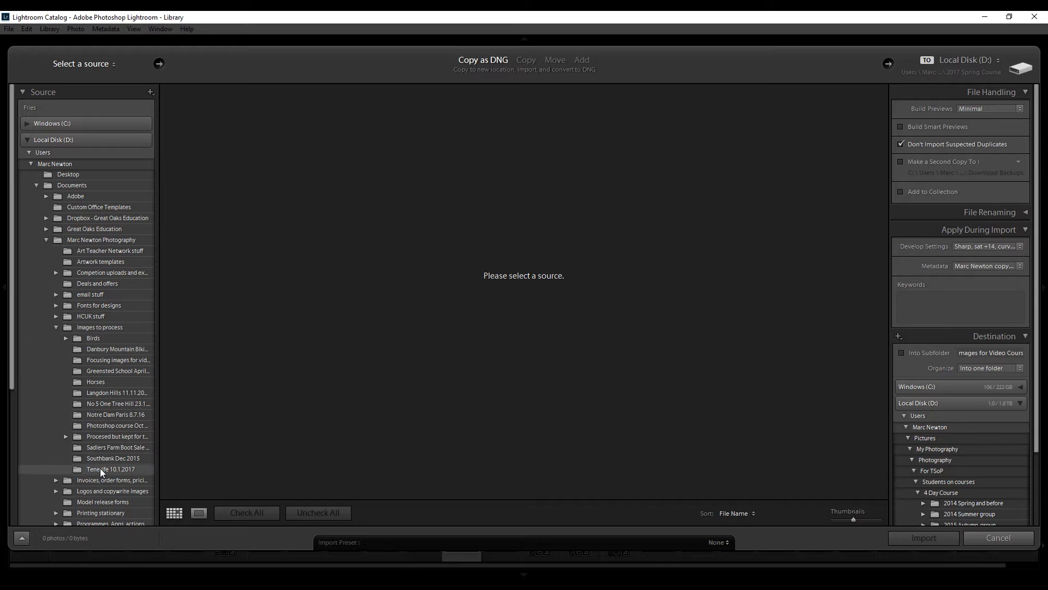
left_click(100, 469)
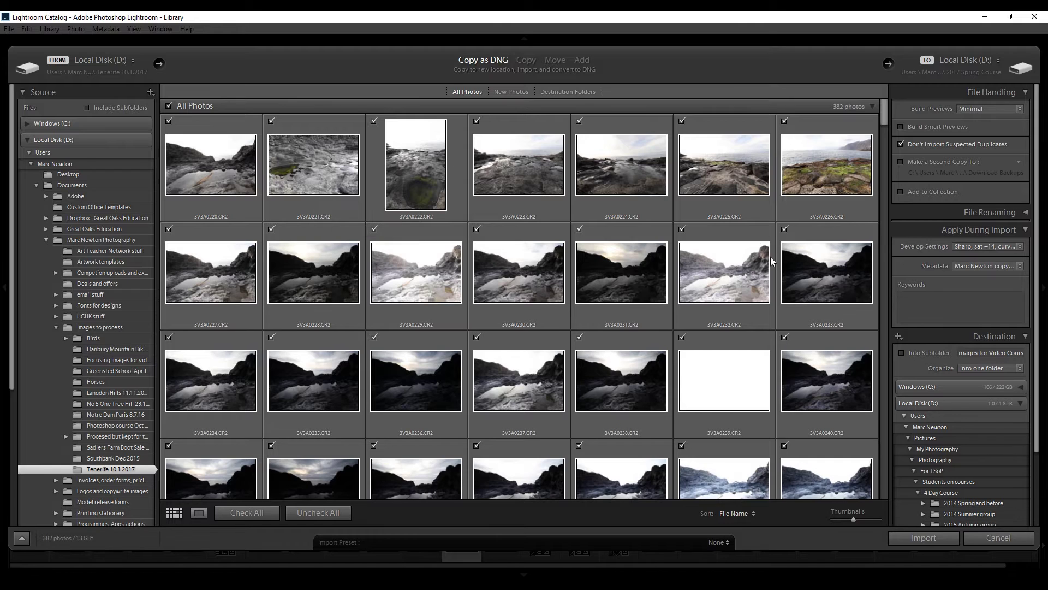
Uncheck all 382 Tenerife photos so none are selected for import.
mouse_move(885, 118)
left_mouse_down()
mouse_move(885, 185)
mouse_move(888, 108)
left_mouse_up()
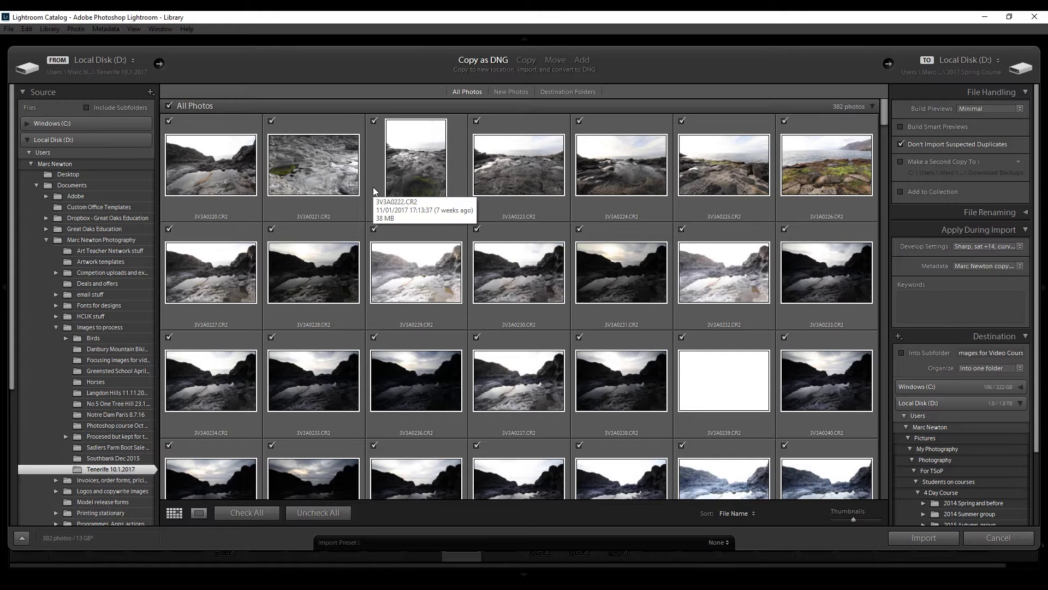
left_click(169, 106)
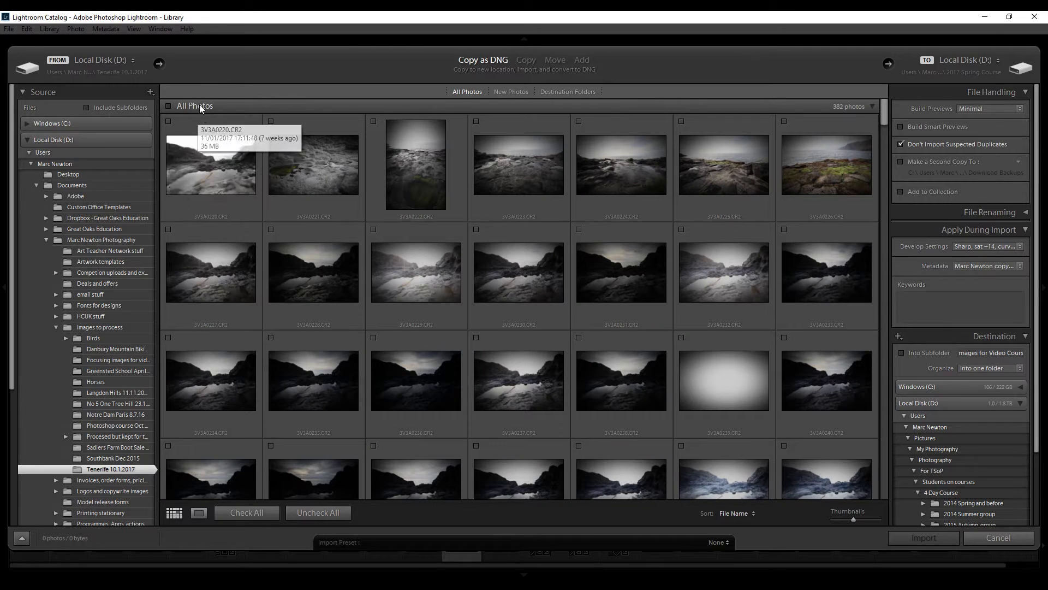
Select photo 3V3A0220 and browse the Tenerife shots one by one in Loupe view.
left_click(210, 123)
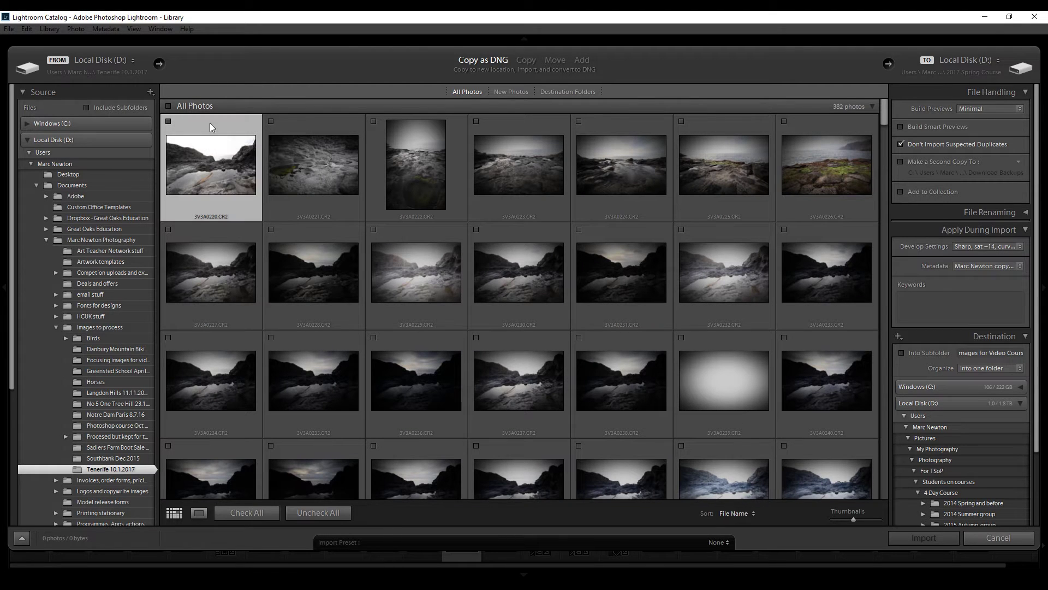
left_click(200, 518)
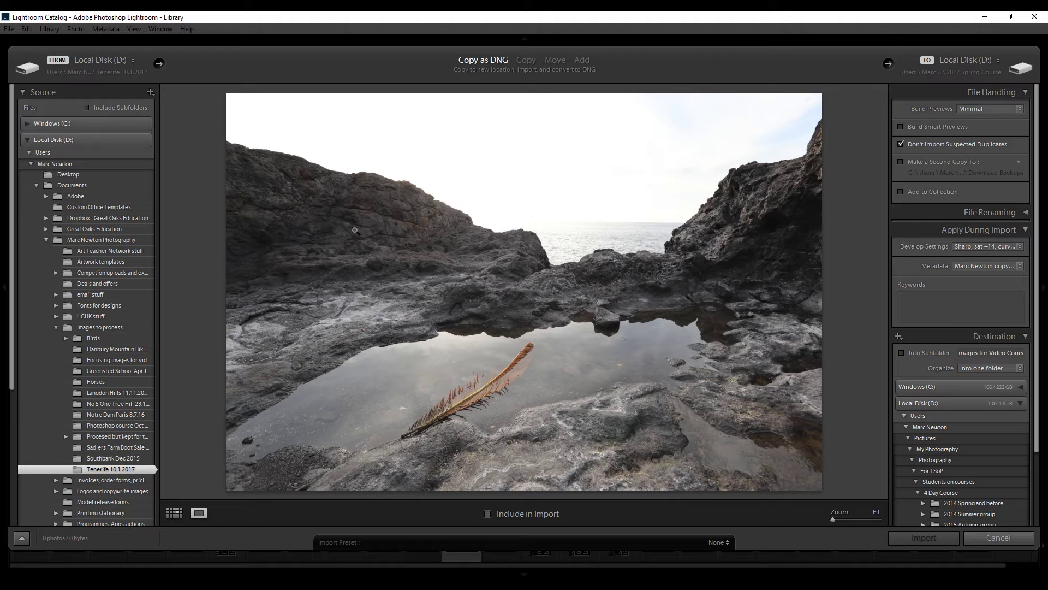
key("Right")
key("Right")
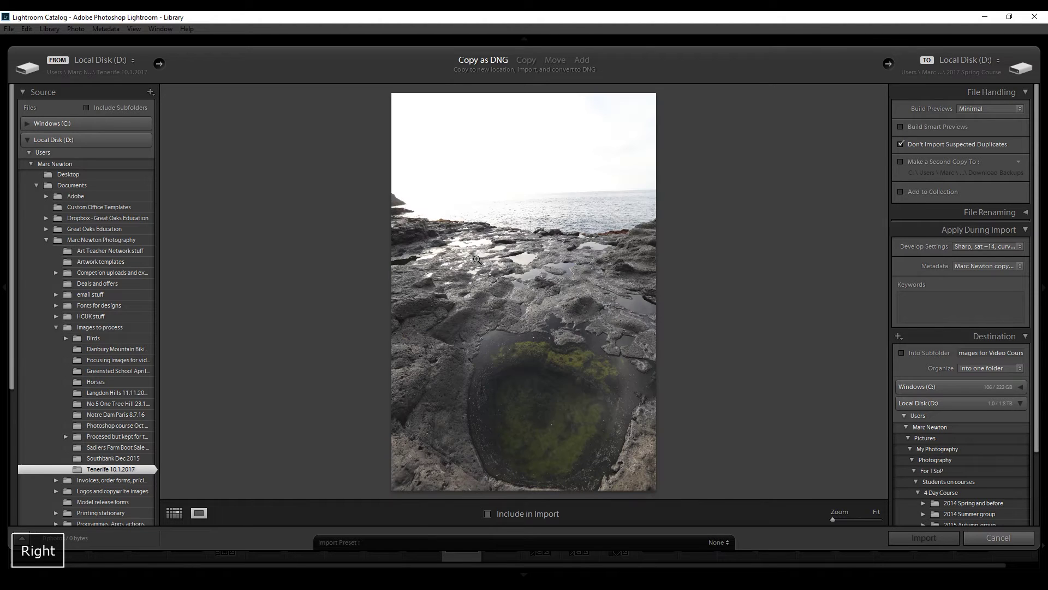
key("Right")
key("Left")
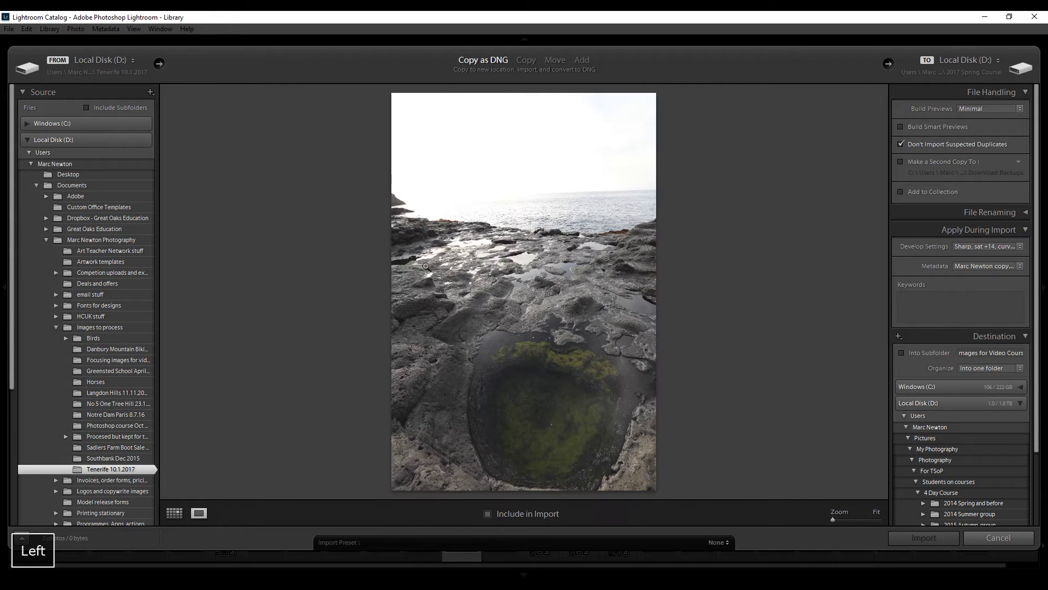
key("Left")
key("Right")
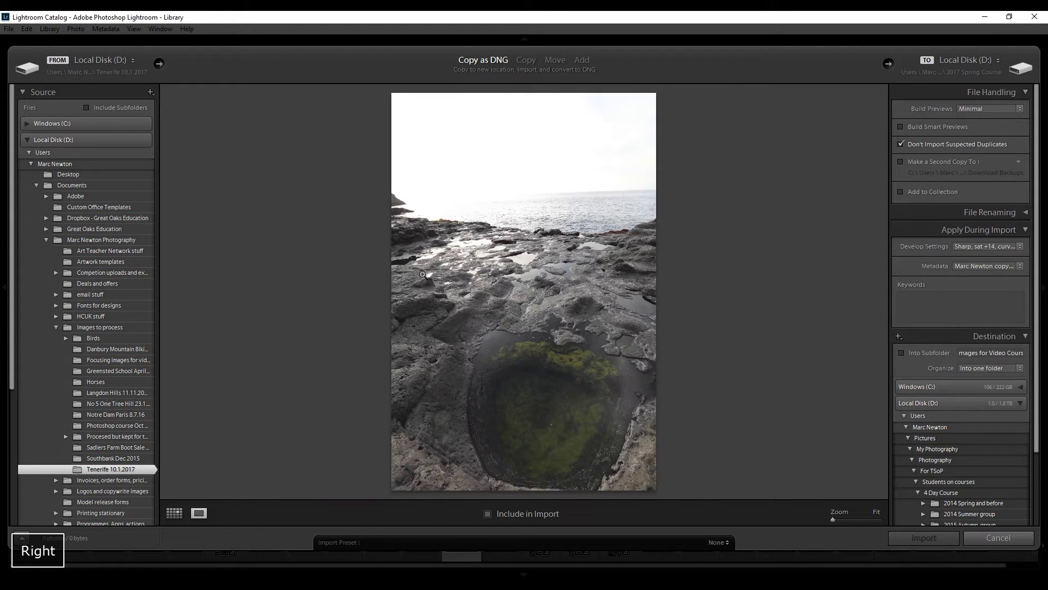
key("Right")
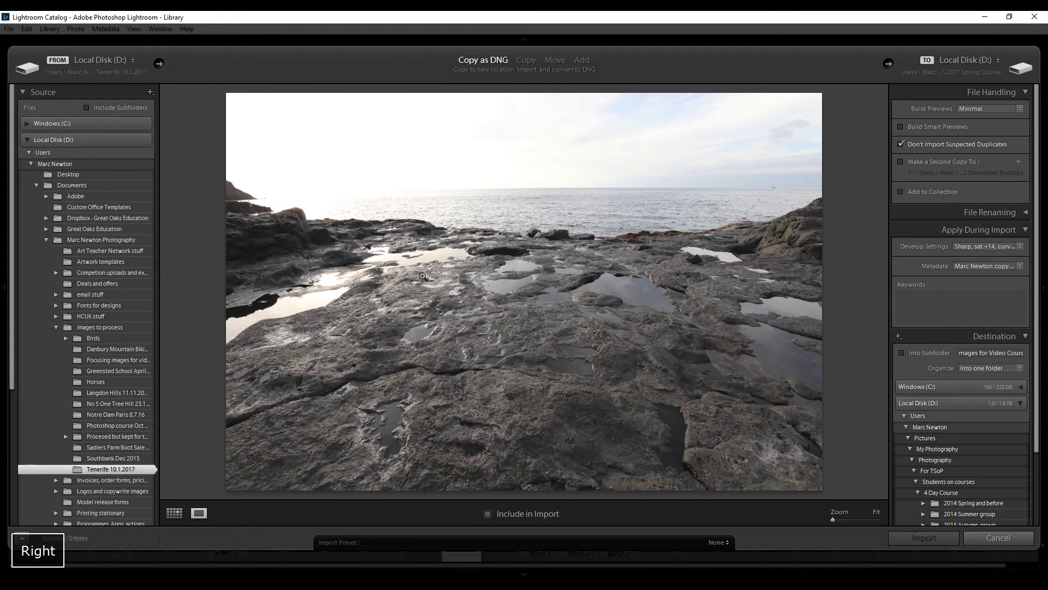
Include five shots in the import: seascape, rocky shoreline, dark and bright rock pools, dark shot.
key("Right")
left_click(486, 514)
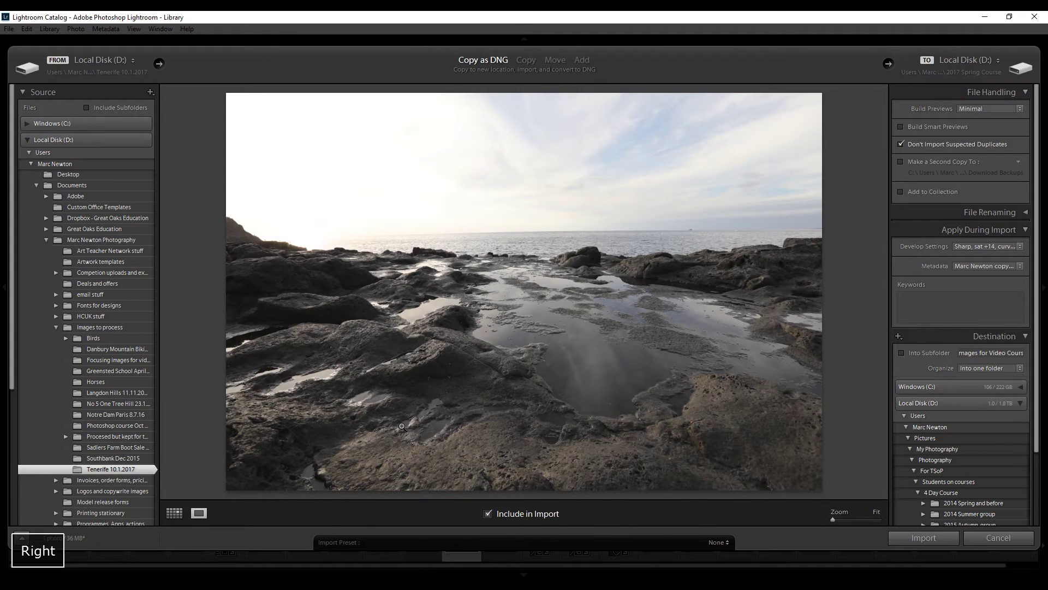
key("Right")
left_click(487, 513)
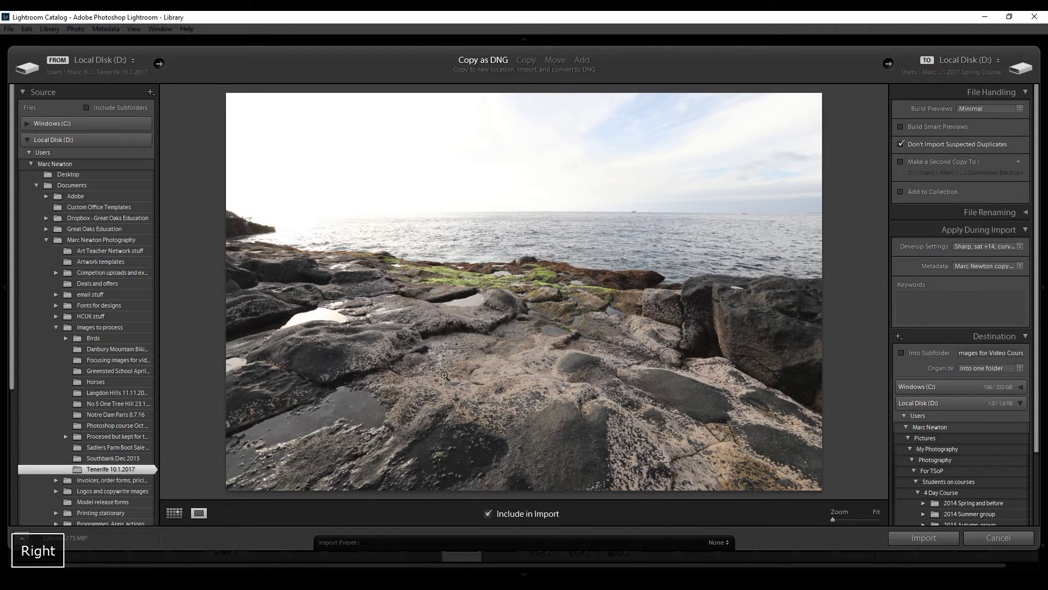
key("Right")
key("Right")
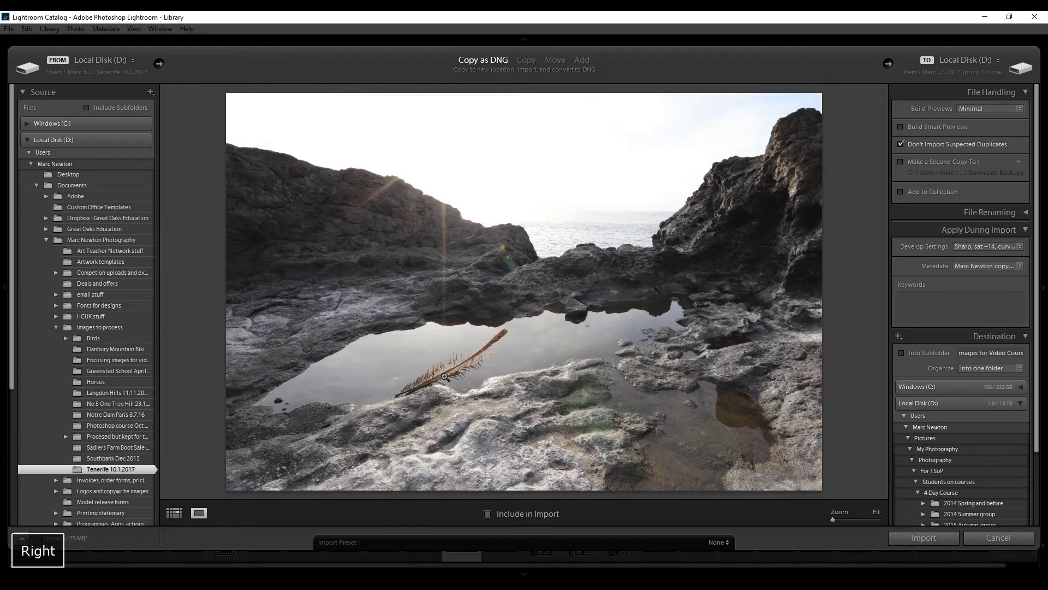
key("Right")
key("Right")
key("Right")
key("Right")
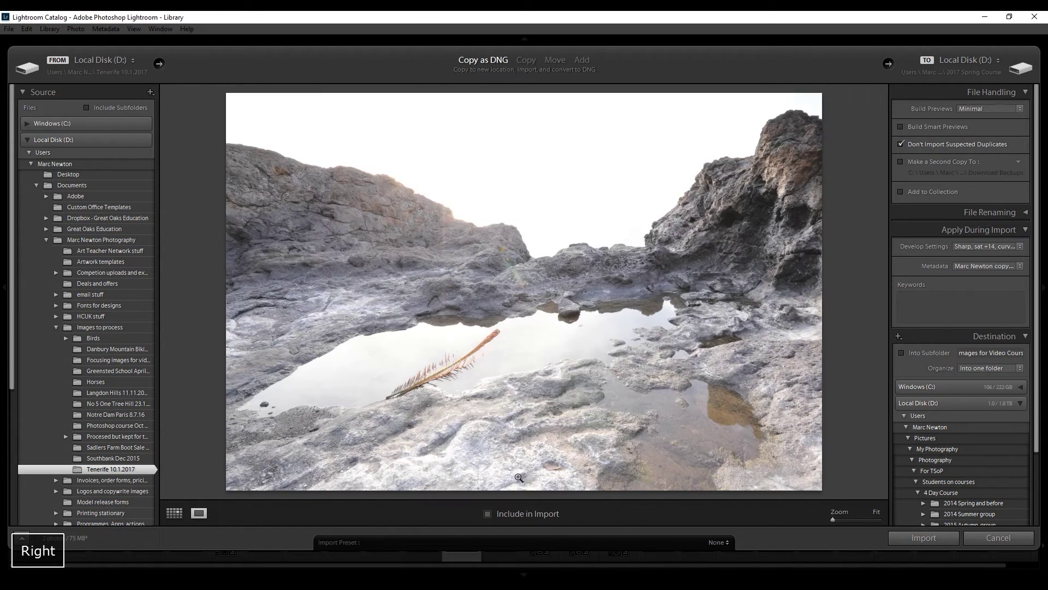
key("Left")
left_click(488, 513)
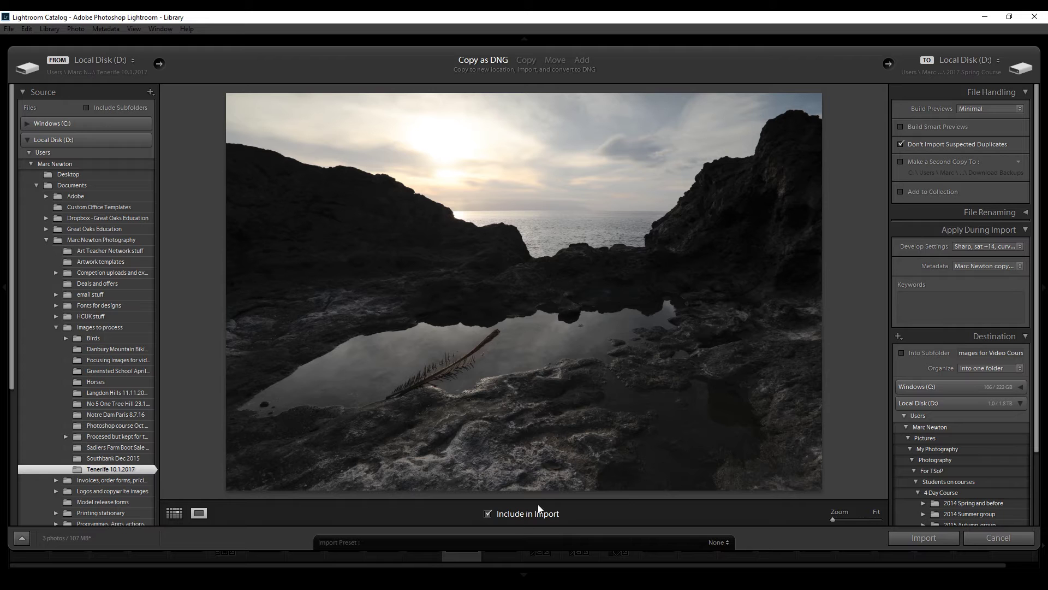
key("Right")
key("Right")
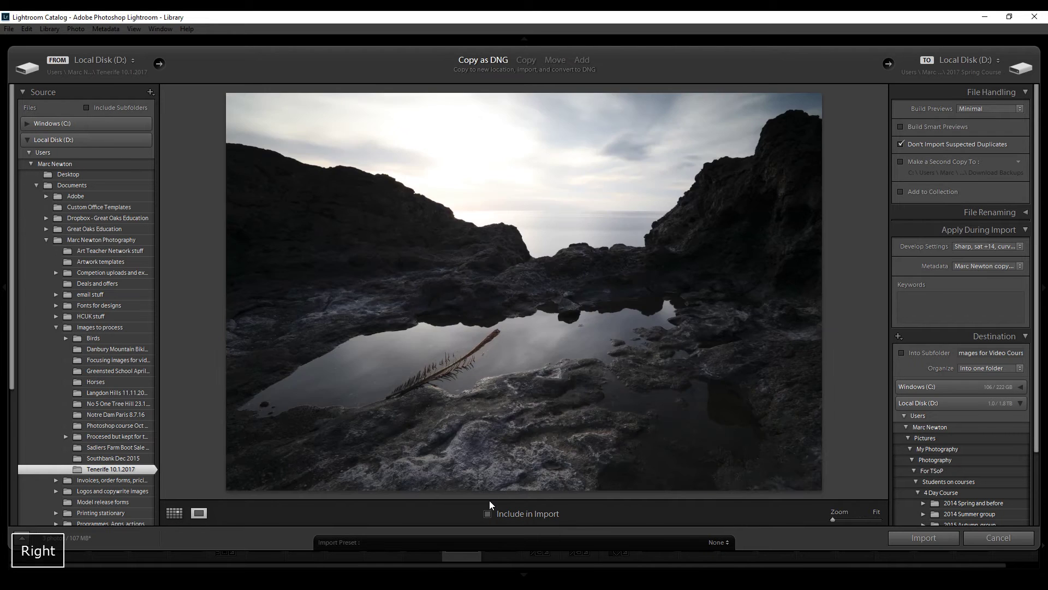
key("Left")
left_click(488, 514)
key("Right")
left_click(488, 514)
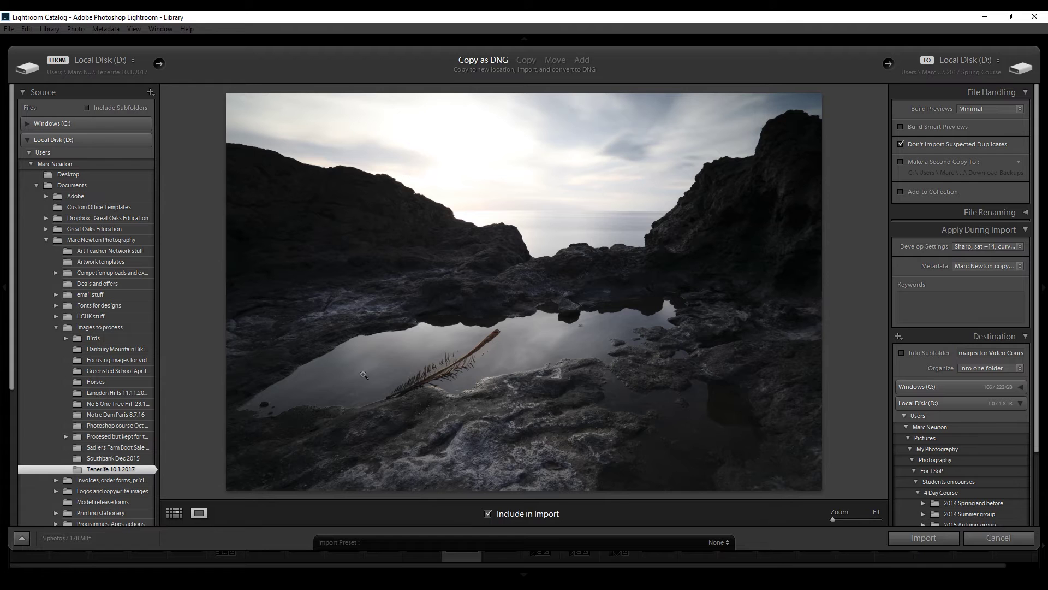
Return to the thumbnail Grid view of the Tenerife photos.
left_click(172, 514)
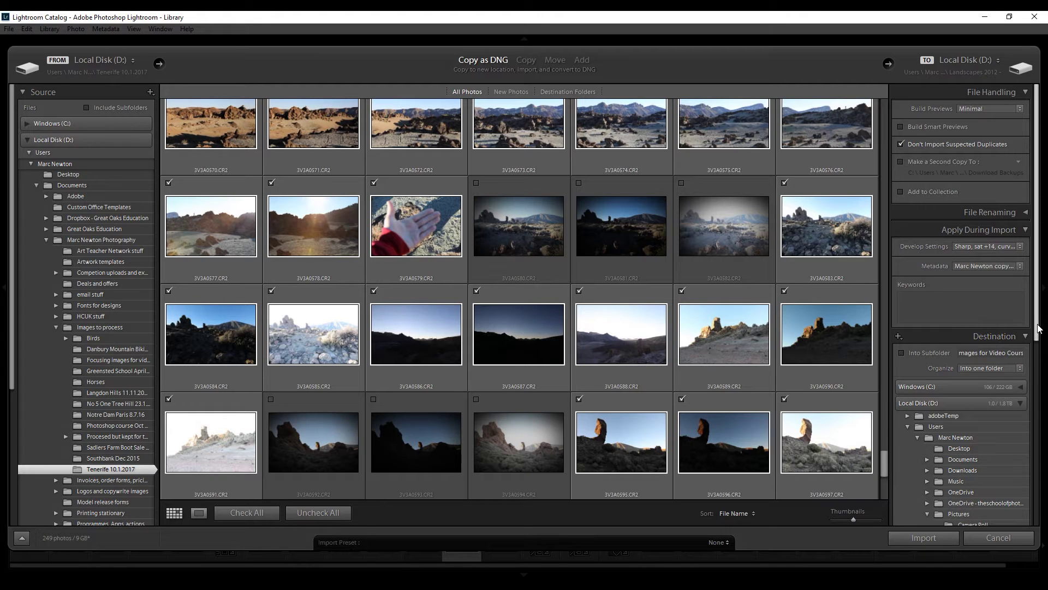
Bring up the Destination panel and start editing the Into Subfolder name field.
scroll(1035, 322, "down", 3)
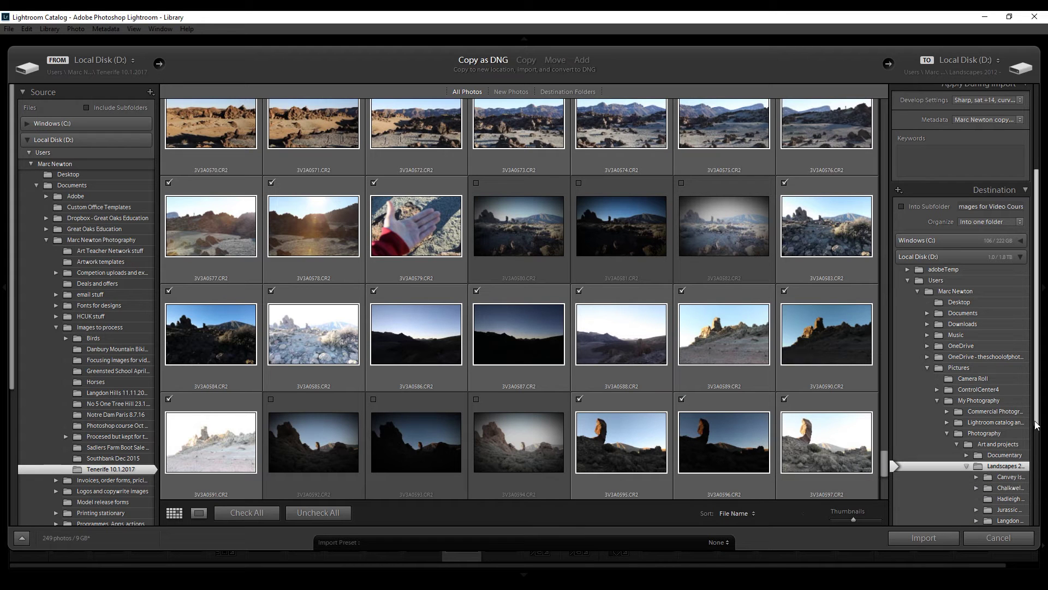
left_click(998, 209)
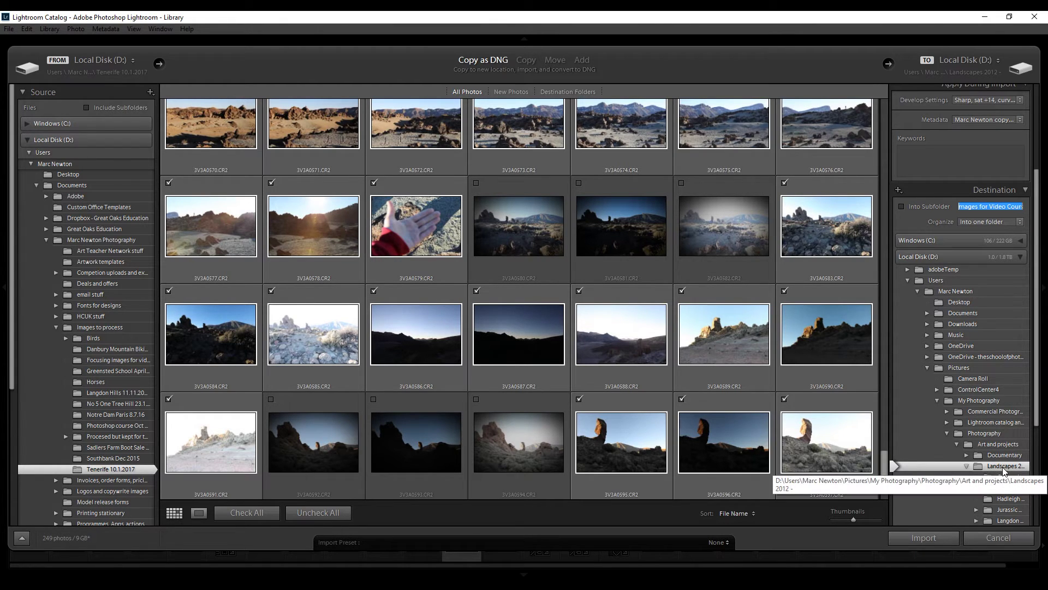
Enable Into Subfolder and replace the old name with Tenerife 10.1.2017.
left_click(902, 206)
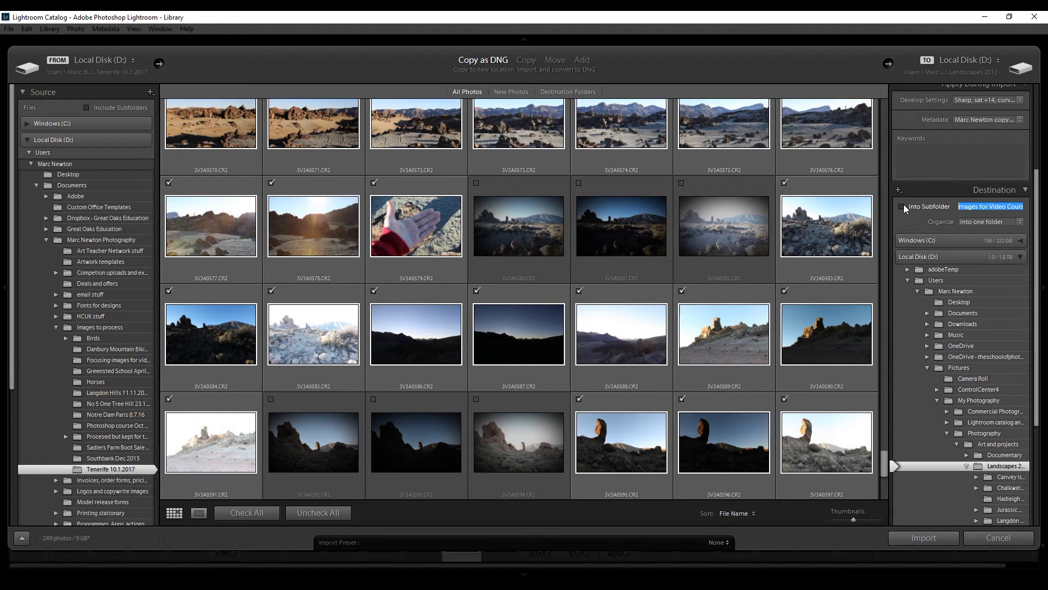
left_click(983, 211)
left_click_drag(965, 209, 1025, 214)
key("BackSpace")
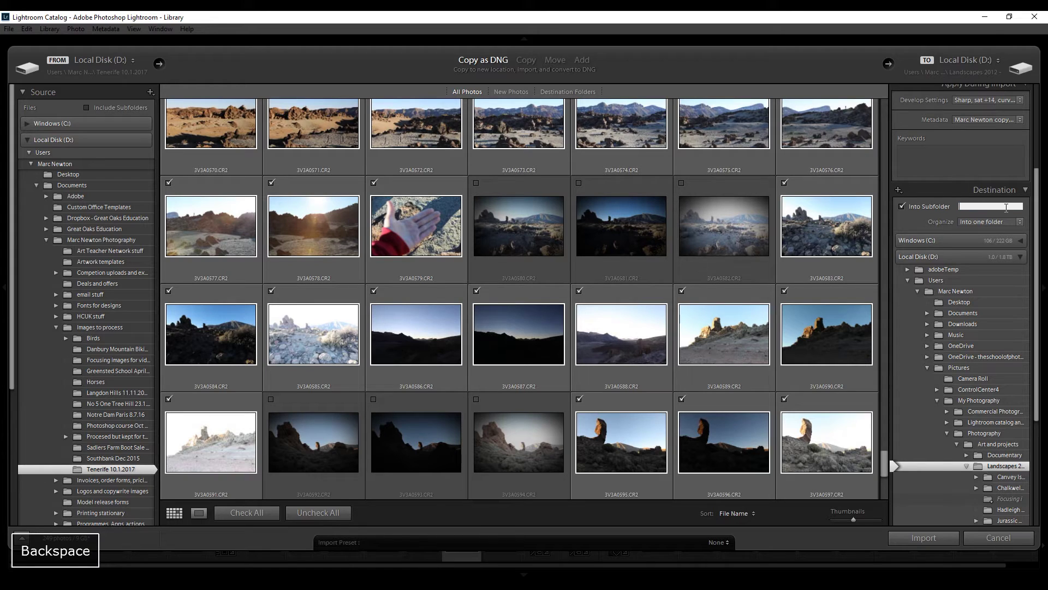
type("Tenerife 10.1.2017")
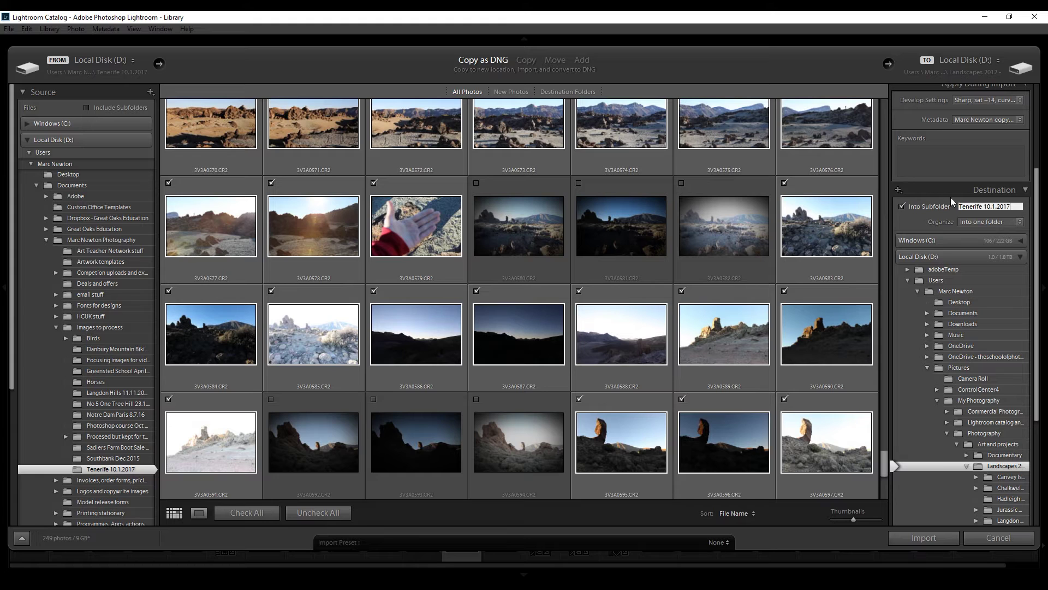
scroll(983, 328, "down", 5)
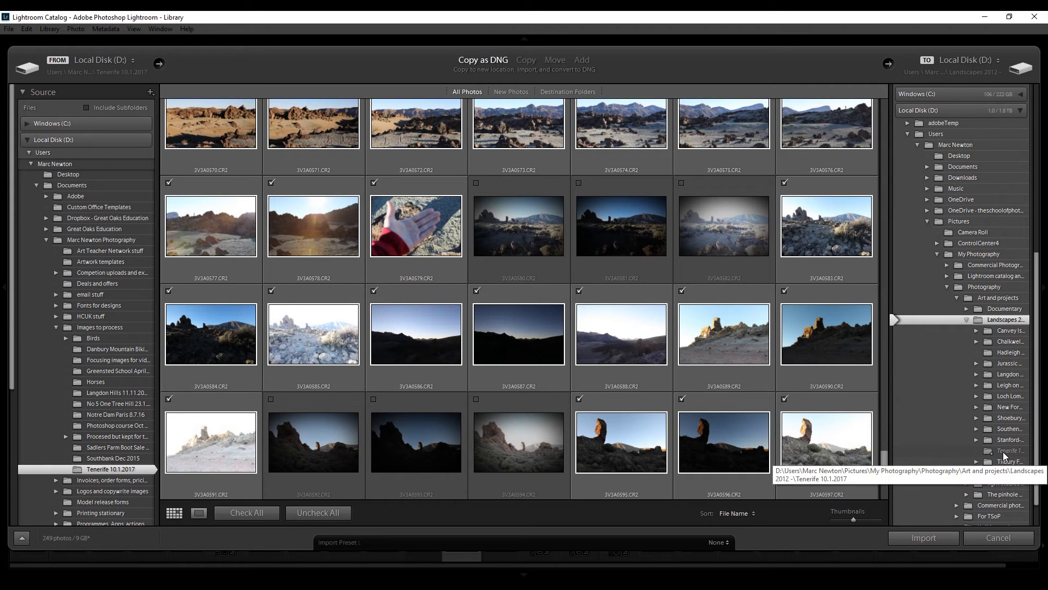
Import the 249 checked Tenerife photos into the catalog's Tenerife 10.1.2017 folder.
left_click(940, 538)
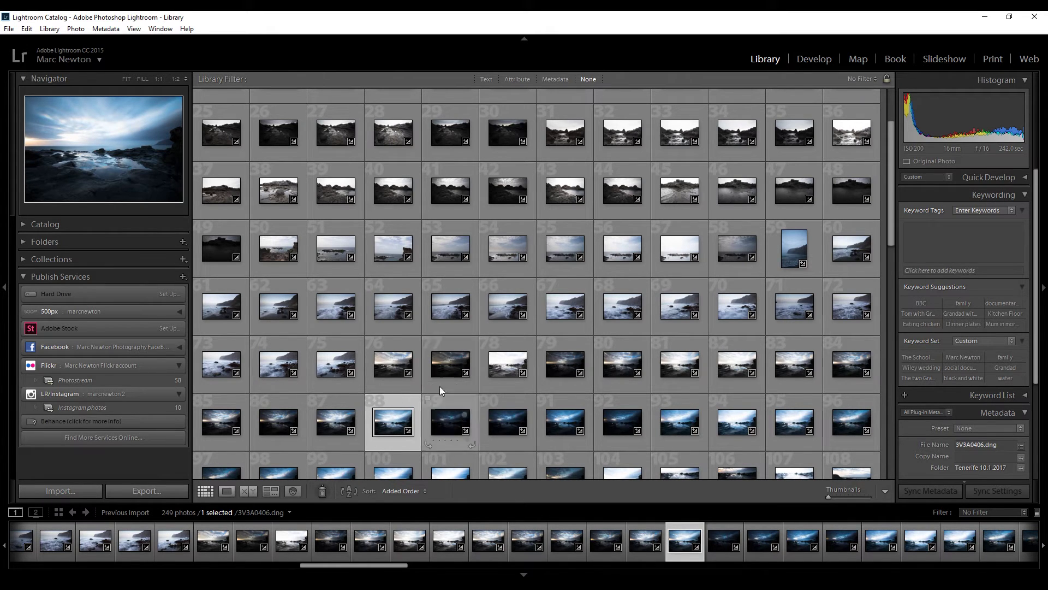
Open seascape 3V3A0406 in Develop and set Highlights -45, Shadows +69, Blacks -24.
left_click(815, 60)
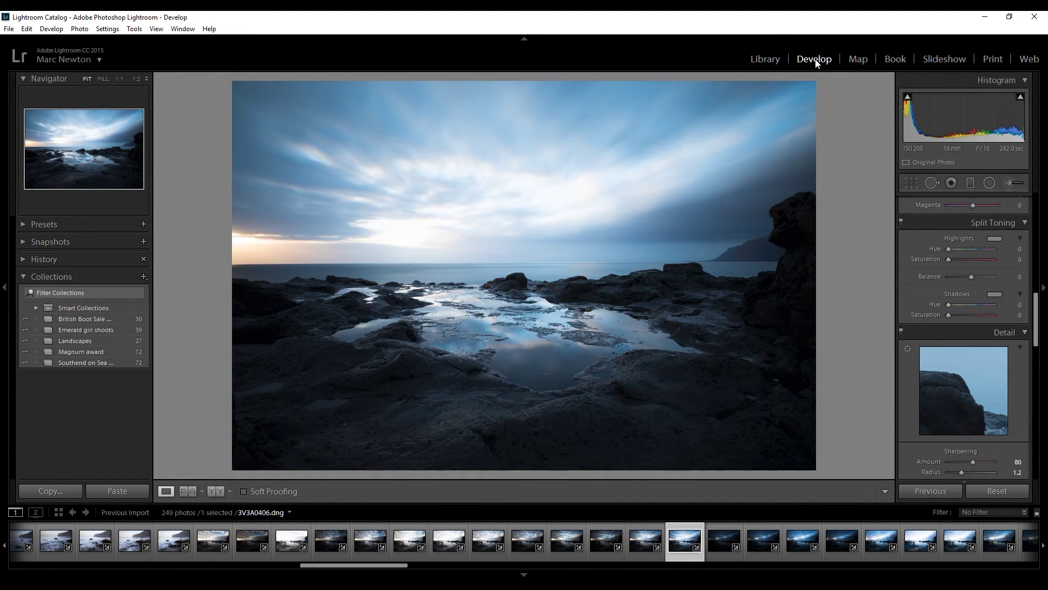
left_click_drag(1035, 321, 1031, 225)
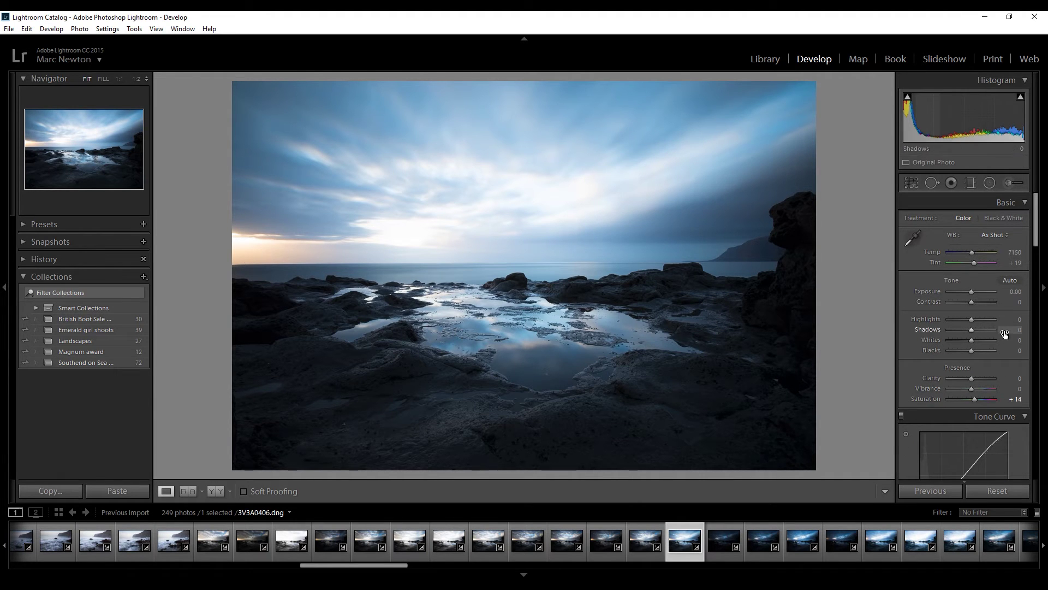
left_click_drag(1037, 236, 1038, 242)
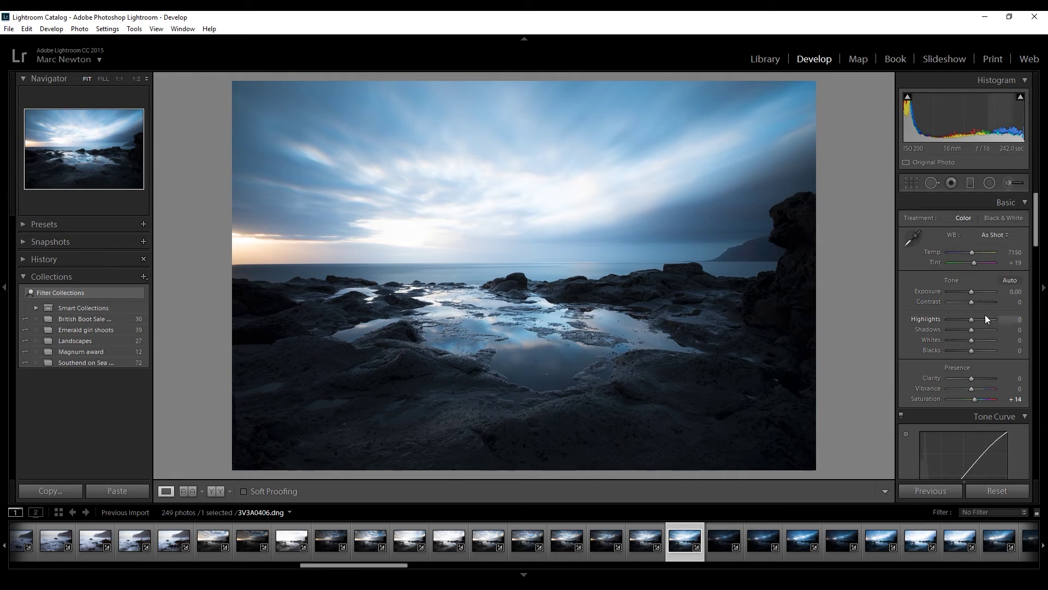
left_click_drag(971, 319, 967, 352)
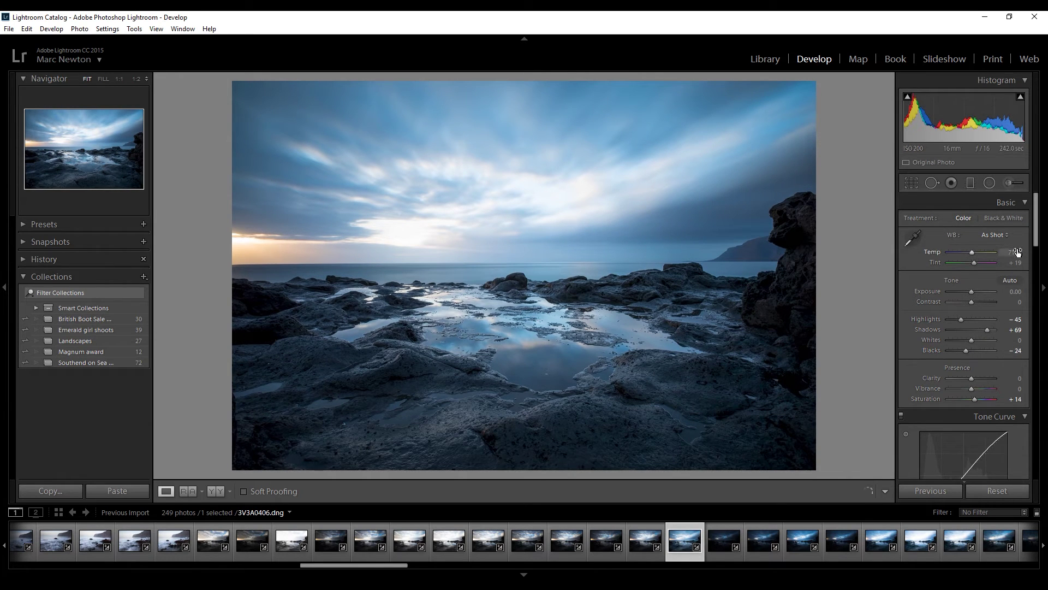
left_click_drag(1037, 240, 1042, 438)
Apply the Camera Landscape profile in Camera Calibration.
scroll(1032, 434, "down", 3)
left_click(990, 326)
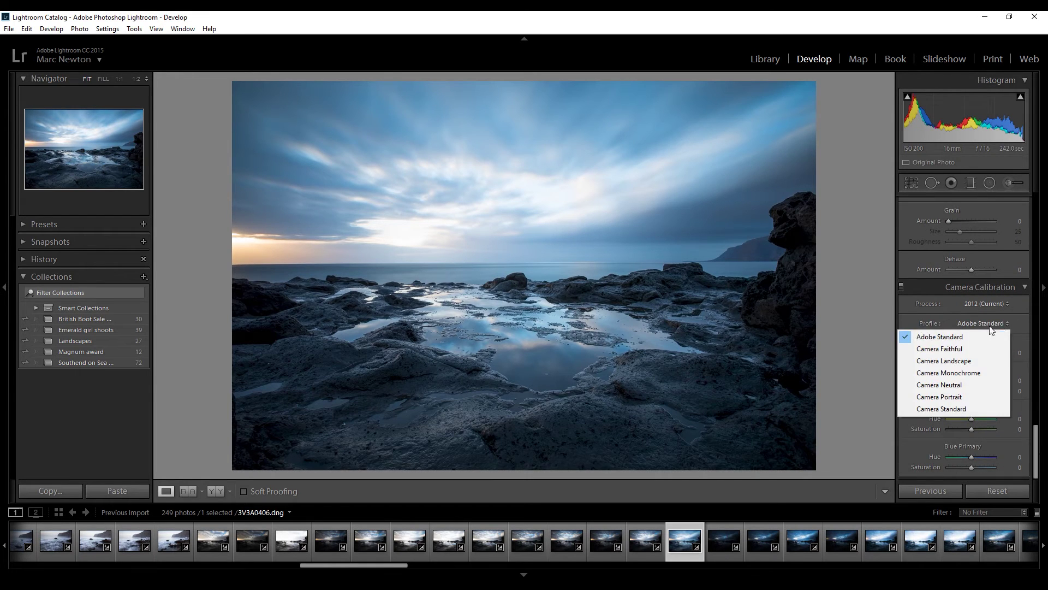
left_click(947, 360)
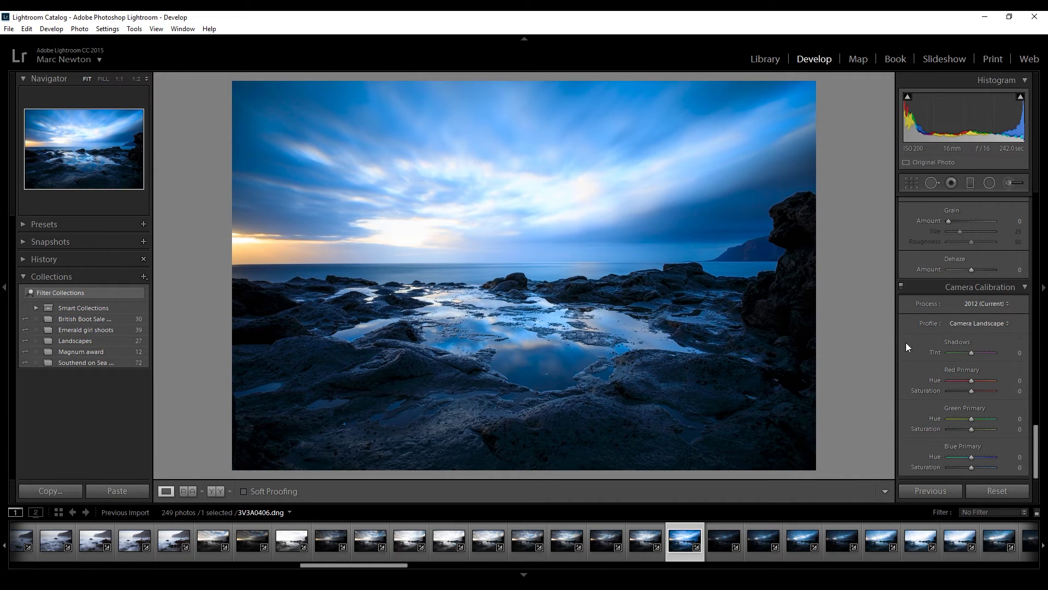
Raise Shadows to +86 and set Tone Curve Lights +14, Darks -17, Shadows +14.
left_click_drag(1035, 446, 1019, 215)
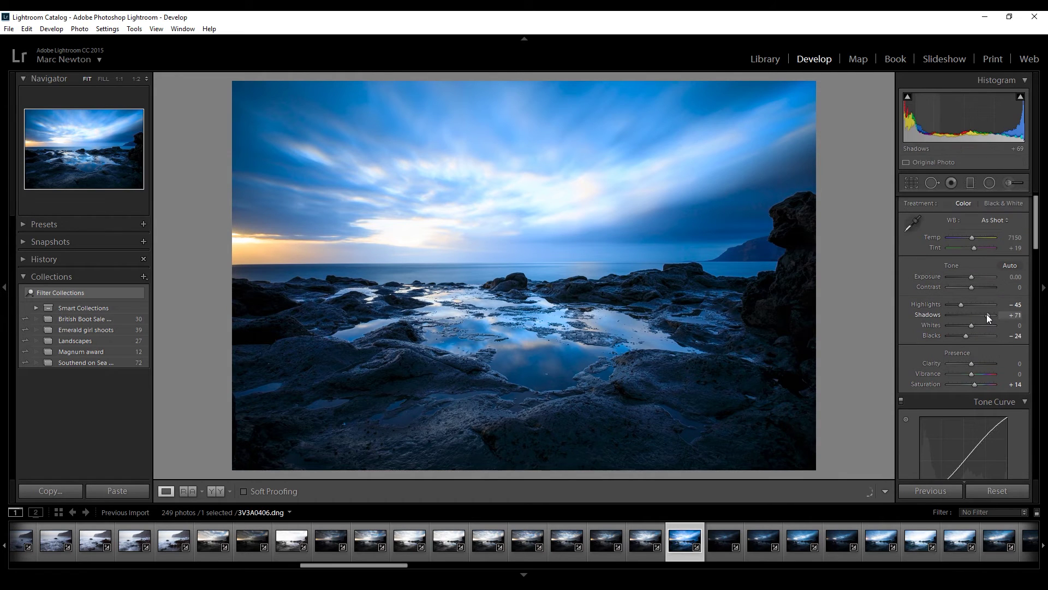
left_click_drag(988, 314, 990, 313)
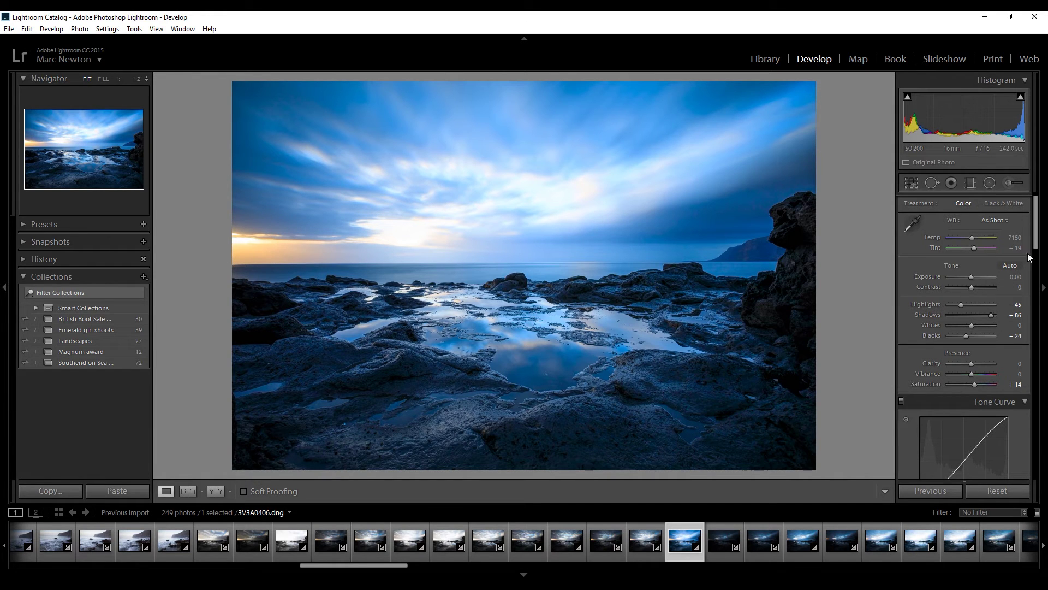
left_click_drag(1033, 248, 1035, 290)
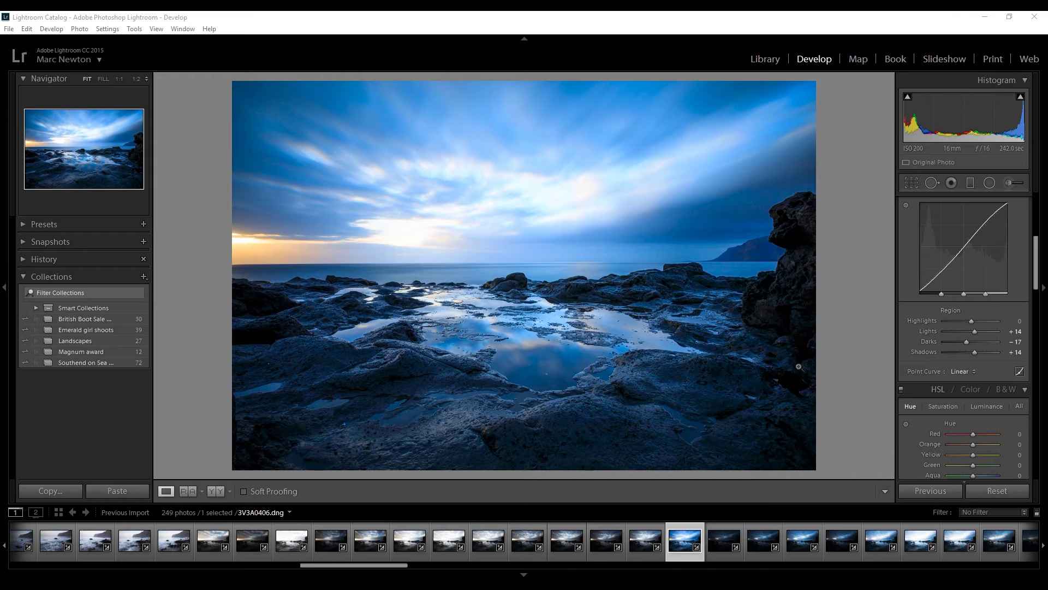
Open Export for photo 3V3A0406 to the hard drive as JPEG, quality 100, 2000 px long edge.
right_click(676, 556)
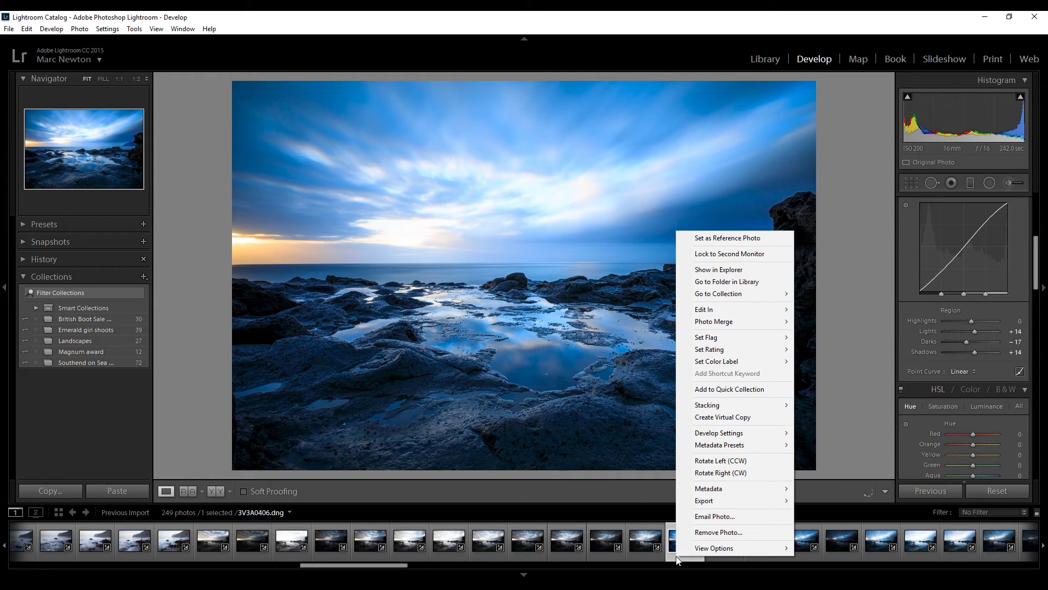
mouse_move(709, 505)
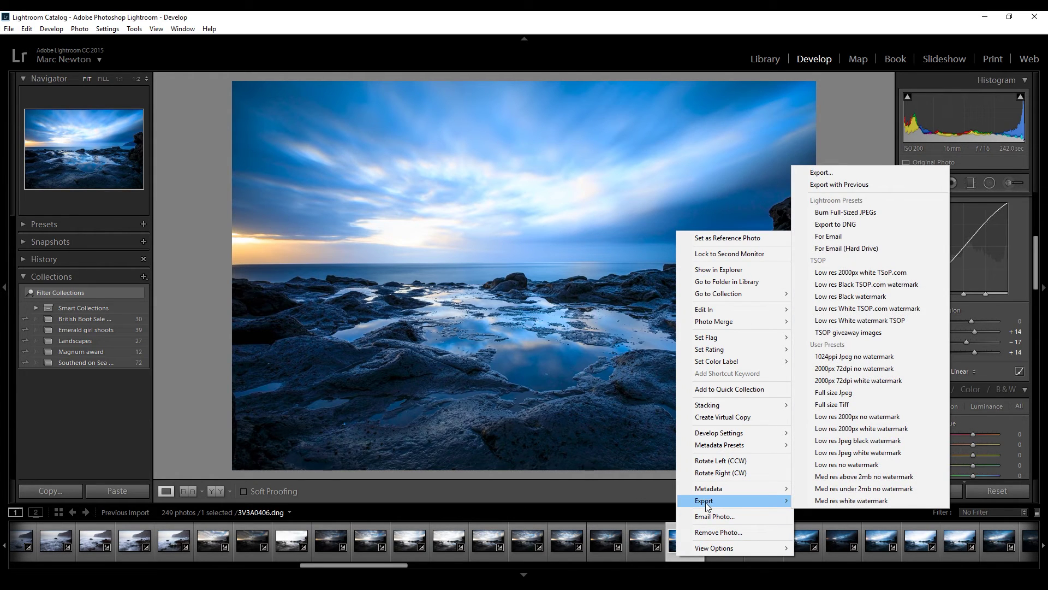
left_click(838, 175)
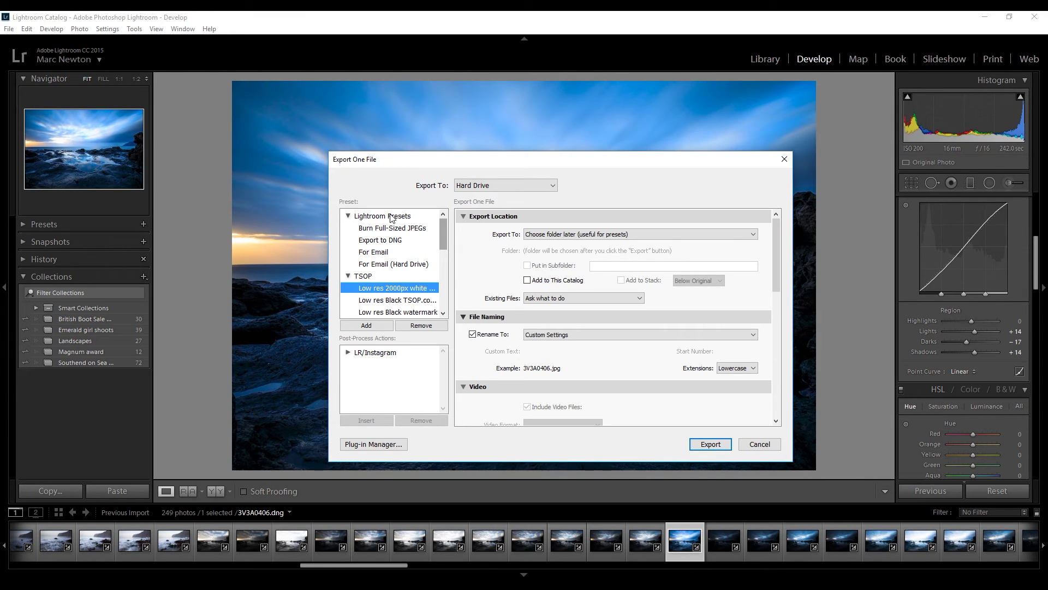
left_click(551, 186)
left_click(520, 213)
left_click_drag(775, 266, 772, 329)
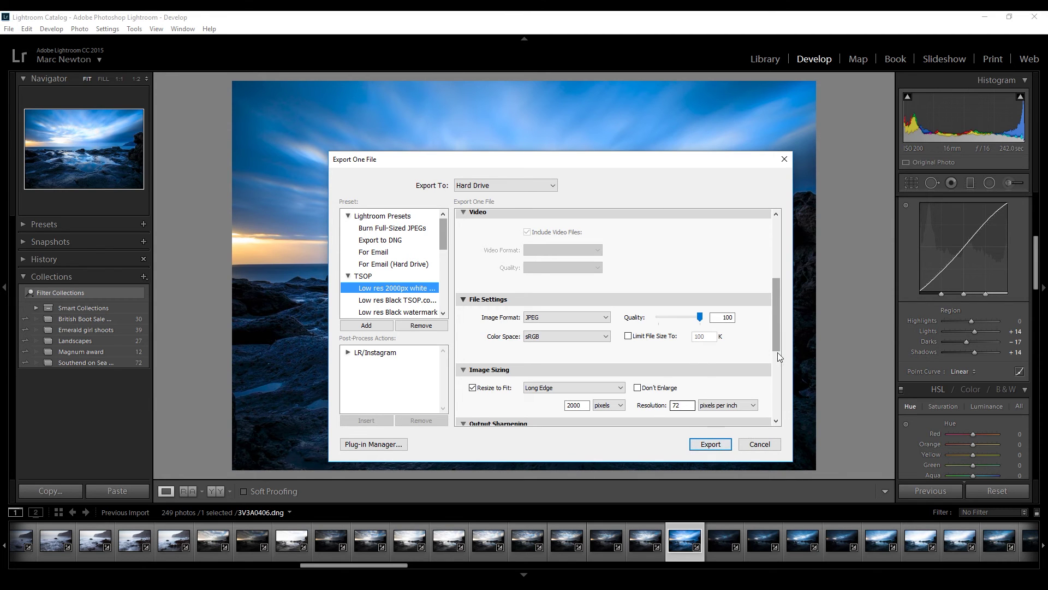
Export photo 3V3A0406 to the Desktop folder.
left_click(722, 443)
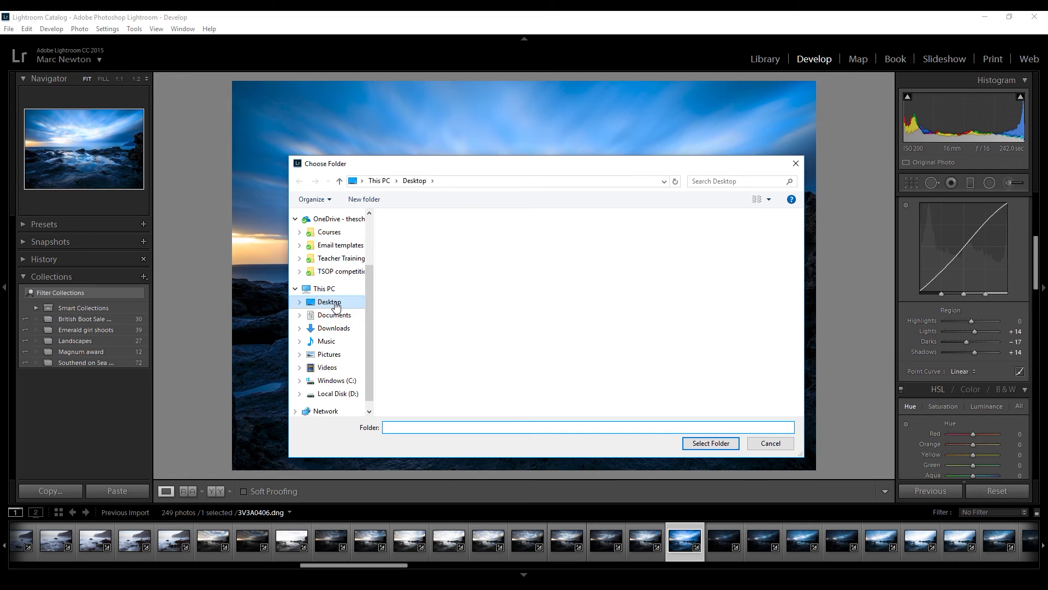
left_click(335, 303)
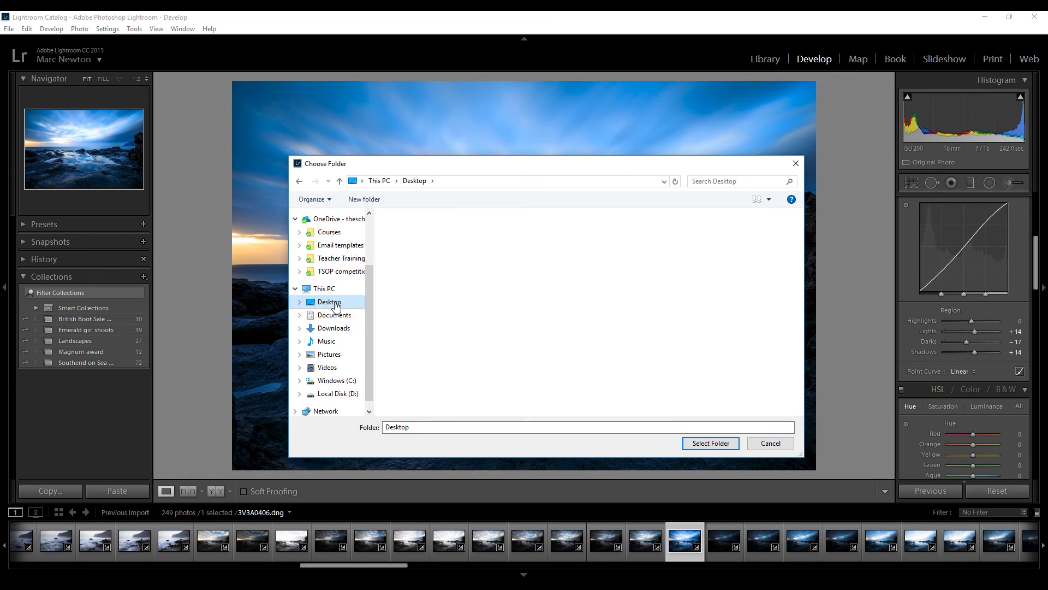
left_click(723, 445)
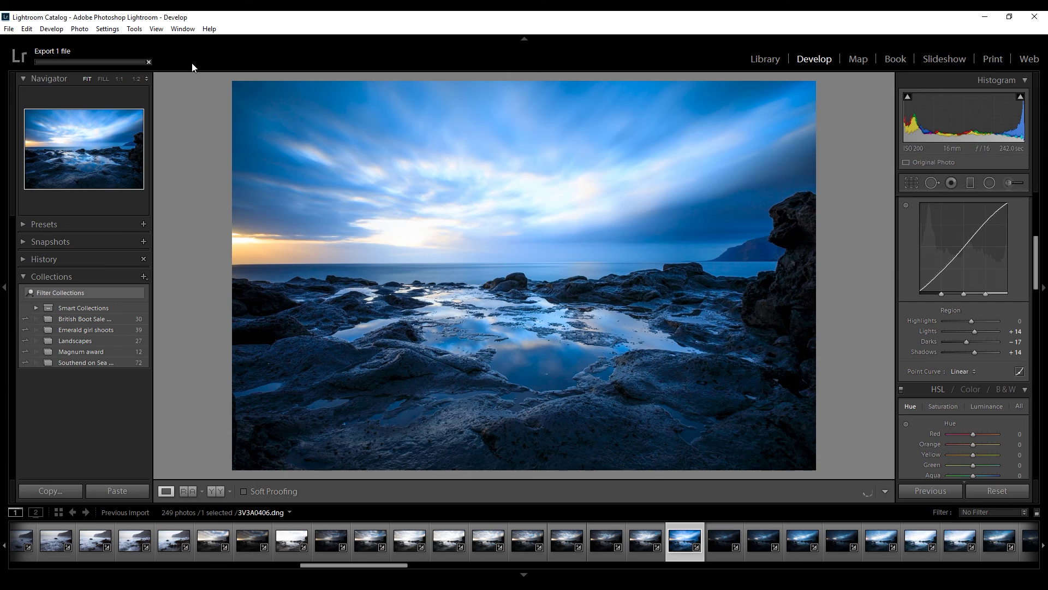